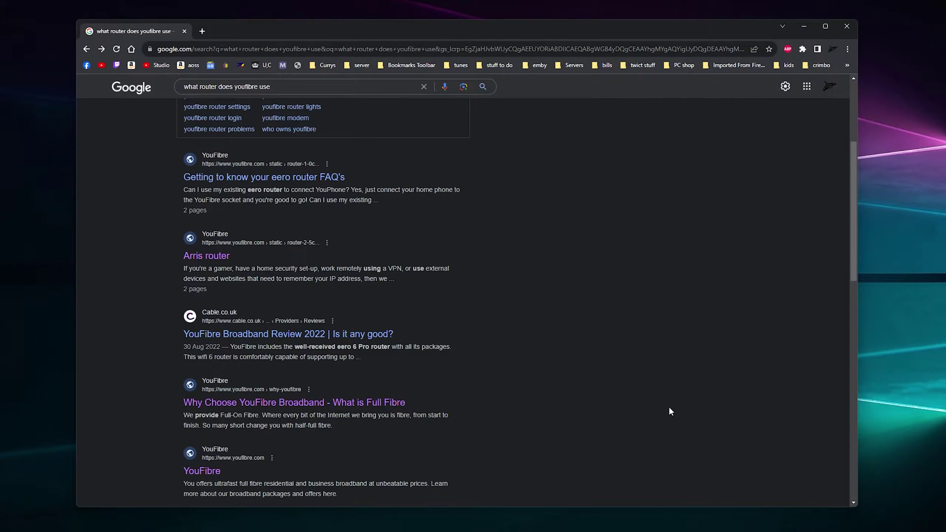
View the YouFibre Arris router PDF guide, then load the router admin at 192.168.1.254 in a new tab.
{"action": "left_click", "coordinate": [207, 257]}
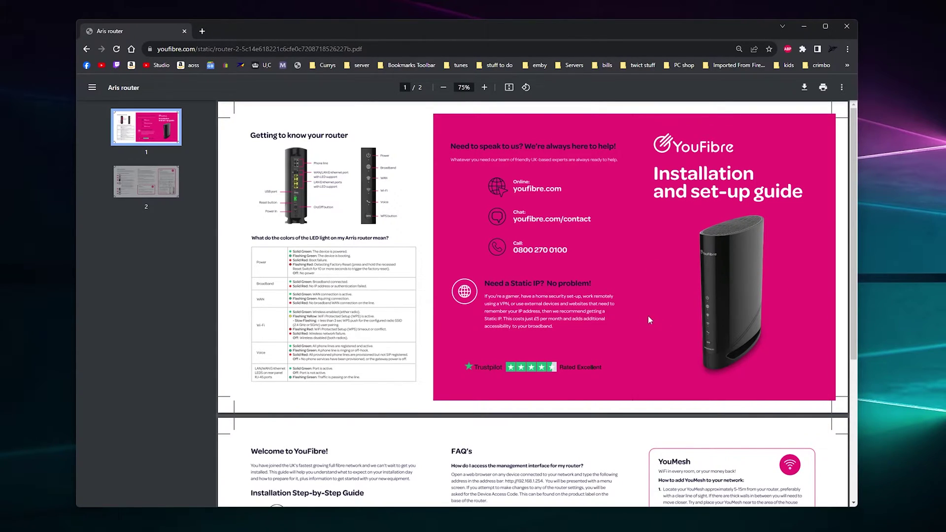
{"action": "left_click", "coordinate": [202, 32]}
{"action": "left_click", "coordinate": [241, 65]}
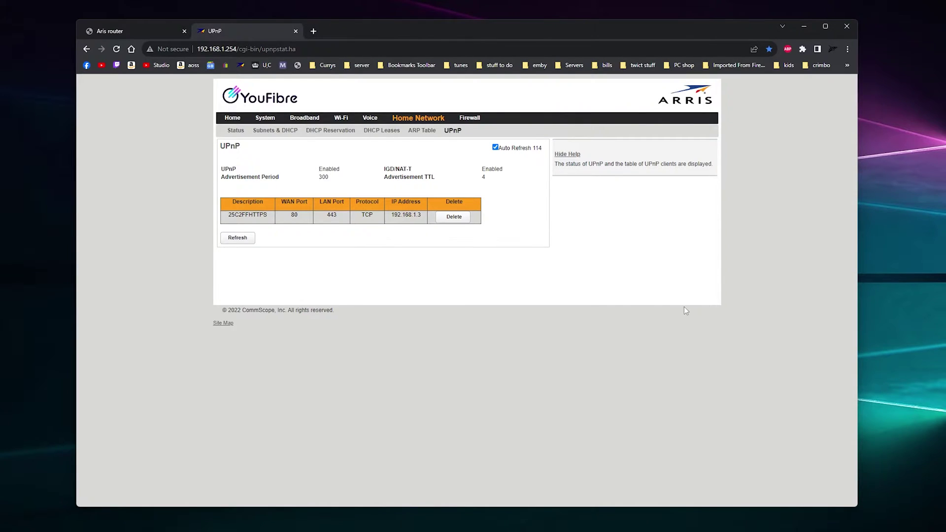
Reposition the browser window and go to the router's Firewall Status page.
{"action": "left_click_drag", "start_coordinate": [509, 35], "coordinate": [539, 56]}
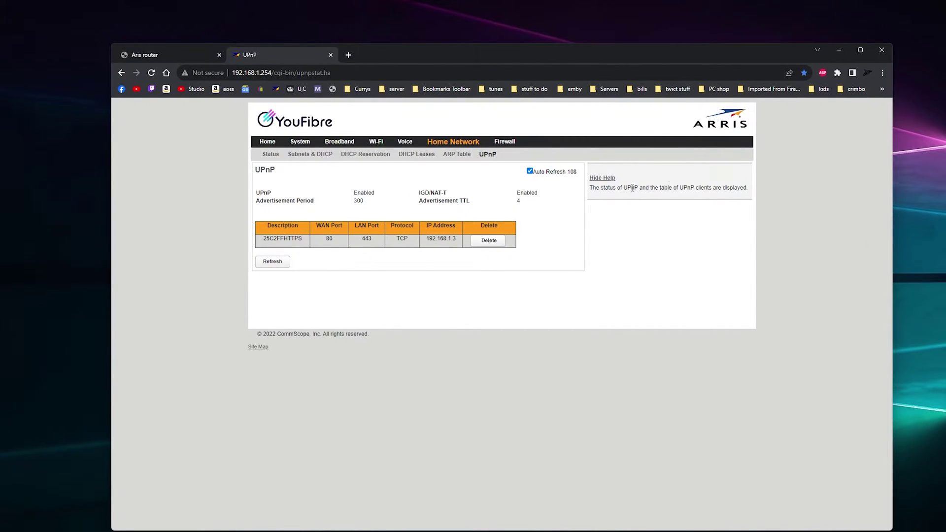
{"action": "left_click", "coordinate": [506, 141]}
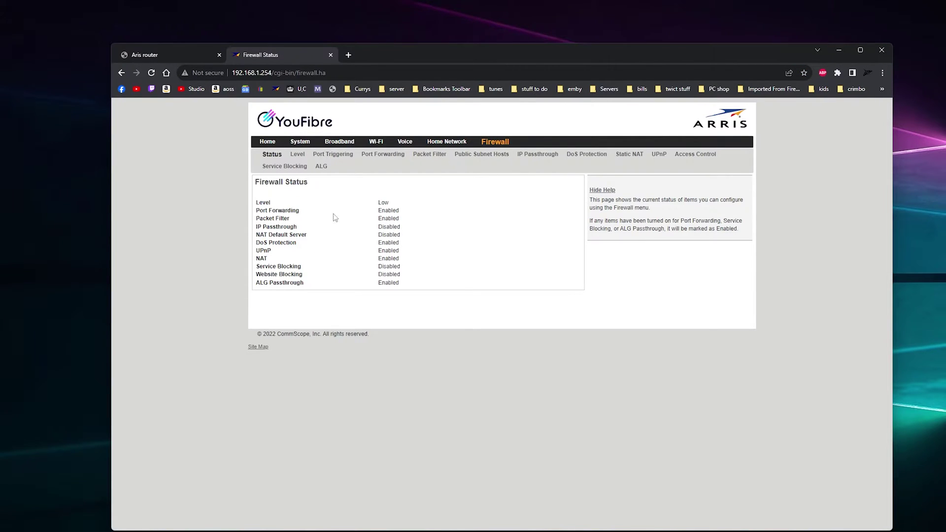
On the Port Forwarding sub-tab, re-enter the corrected device access code and log in.
{"action": "left_click", "coordinate": [387, 154]}
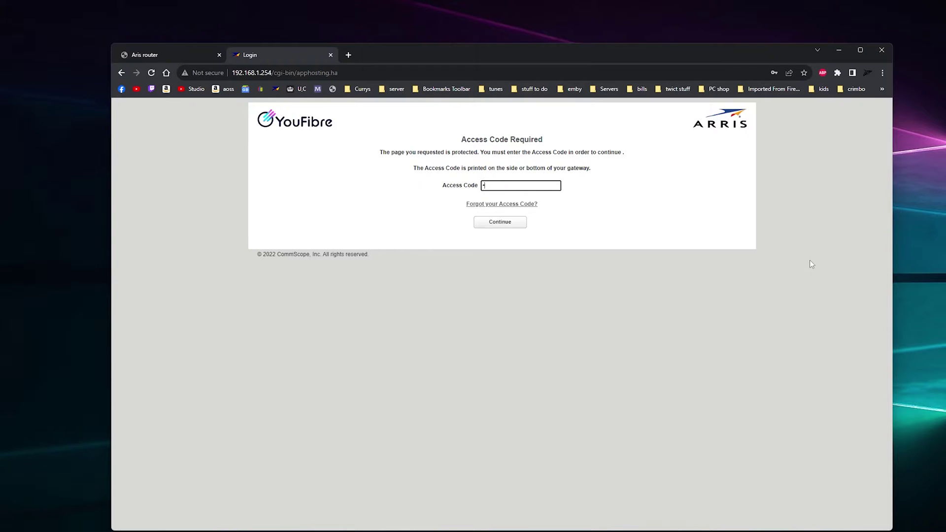
{"action": "type", "text": "••••••••"}
{"action": "key", "text": "ctrl+a"}
{"action": "key", "text": "BackSpace"}
{"action": "type", "text": "•••••••••"}
{"action": "key", "text": "Return"}
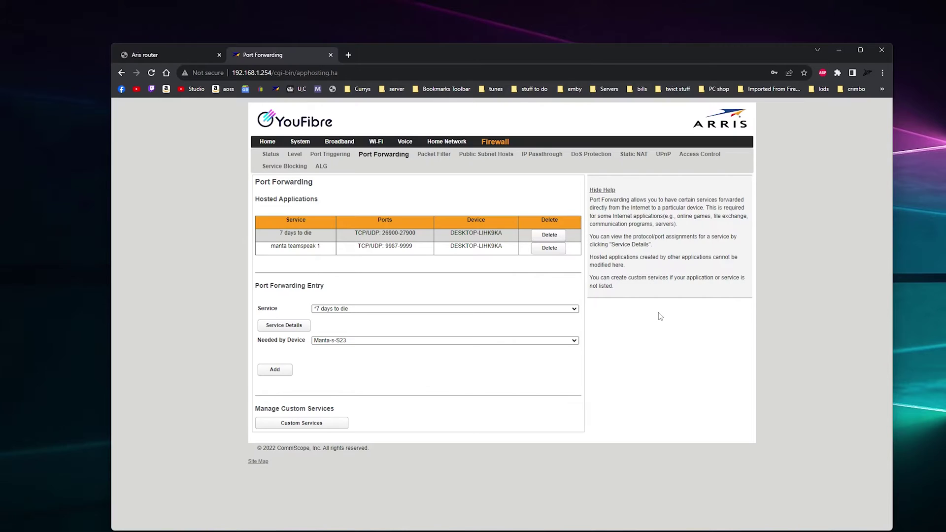
{"action": "left_click", "coordinate": [575, 311]}
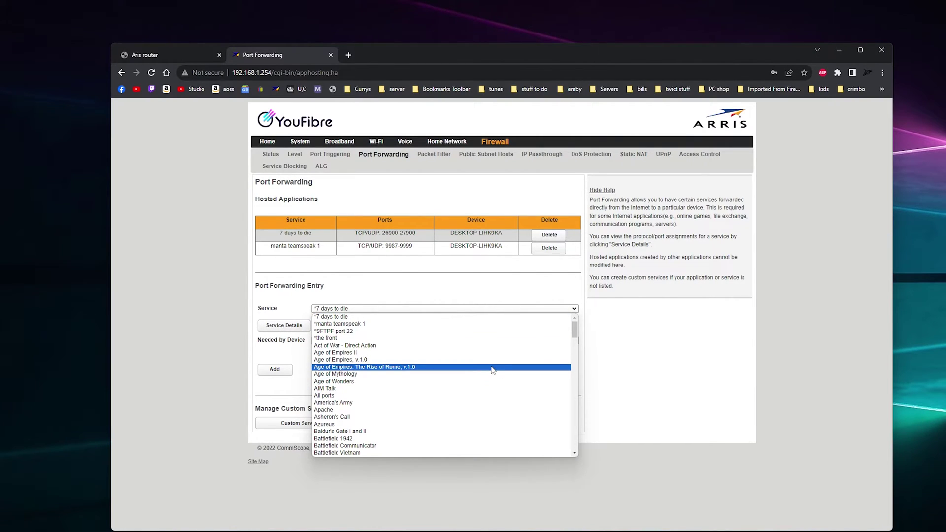
{"action": "scroll", "coordinate": [492, 370], "scroll_direction": "down", "scroll_amount": 4}
{"action": "scroll", "coordinate": [493, 370], "scroll_direction": "up", "scroll_amount": 4}
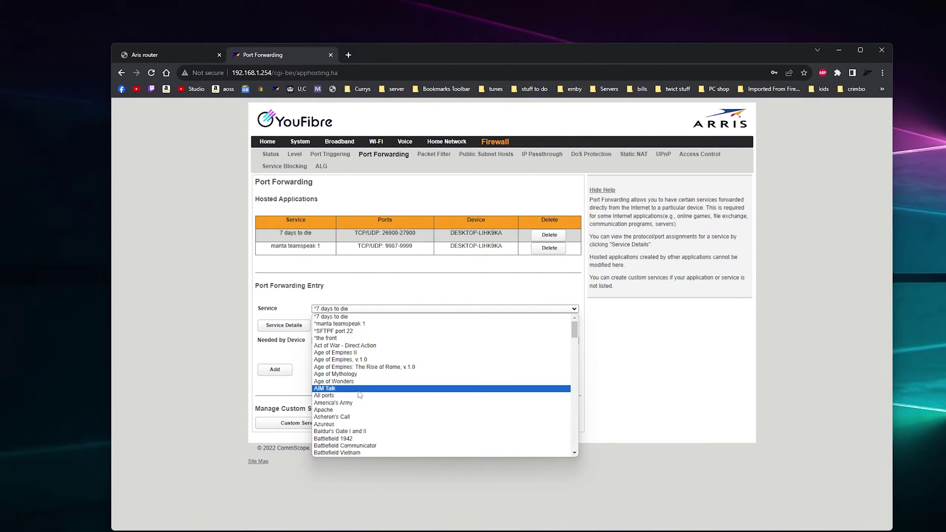
{"action": "scroll", "coordinate": [370, 367], "scroll_direction": "down", "scroll_amount": 3}
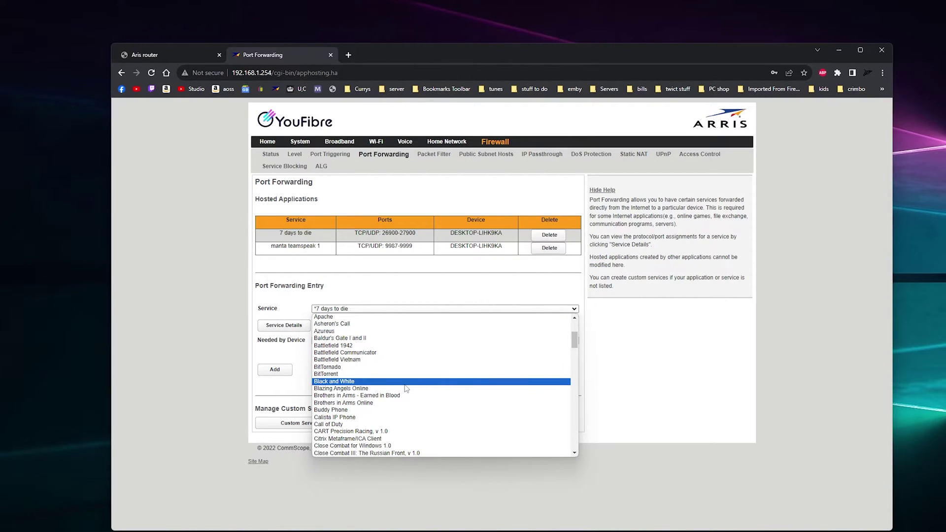
{"action": "scroll", "coordinate": [405, 389], "scroll_direction": "down", "scroll_amount": 4}
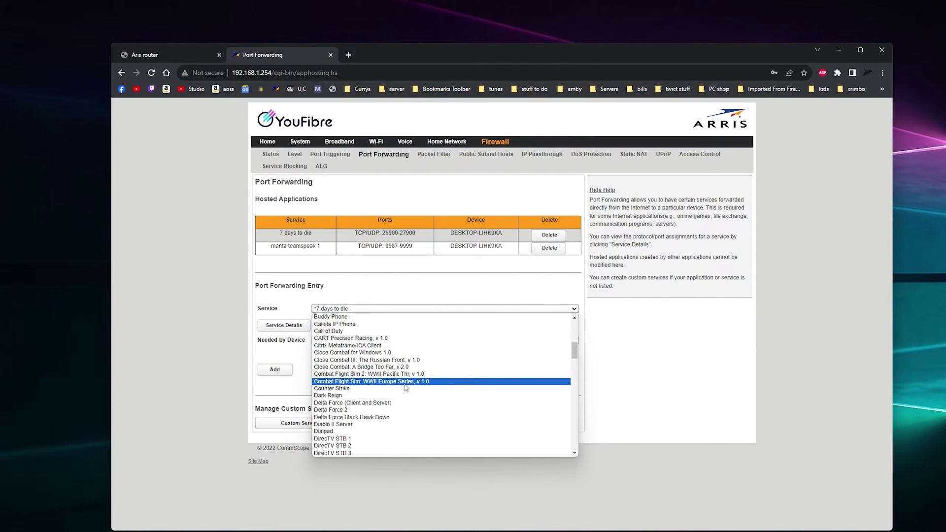
{"action": "scroll", "coordinate": [405, 387], "scroll_direction": "down", "scroll_amount": 4}
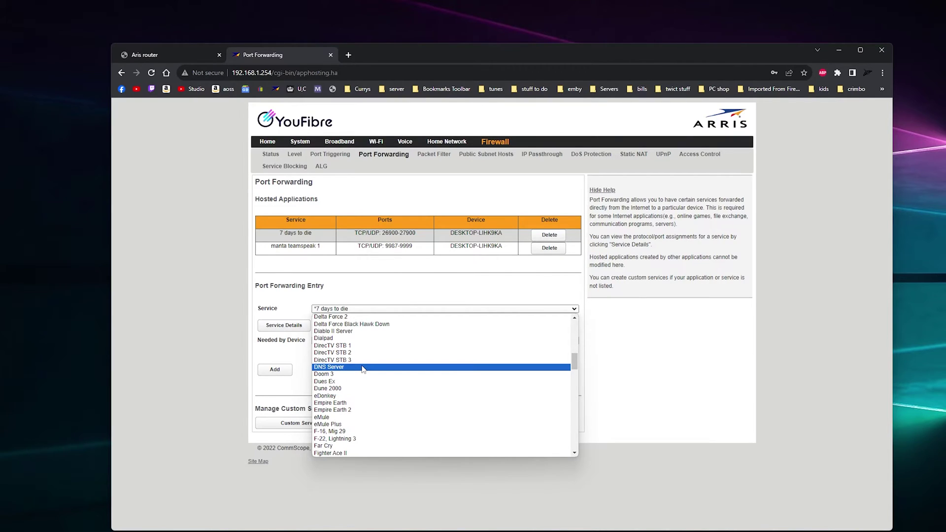
{"action": "scroll", "coordinate": [399, 365], "scroll_direction": "down", "scroll_amount": 2}
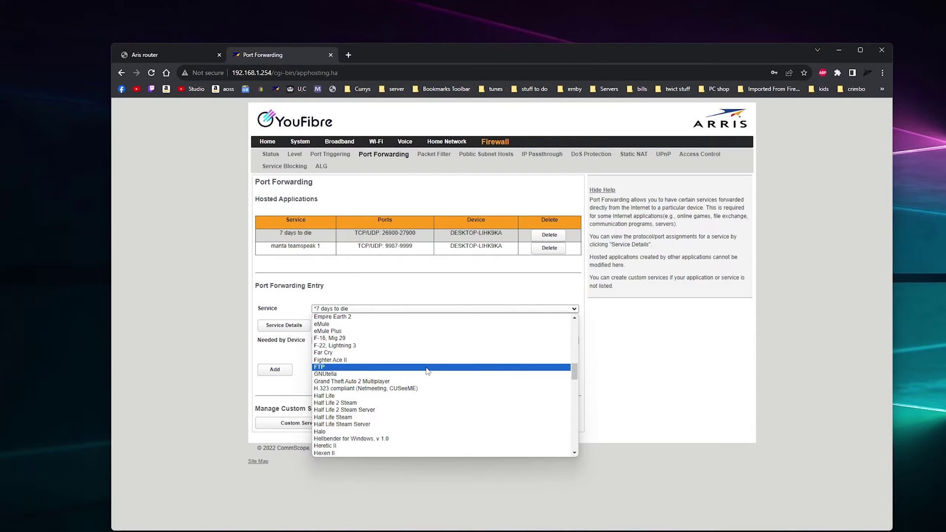
{"action": "scroll", "coordinate": [427, 371], "scroll_direction": "down", "scroll_amount": 3}
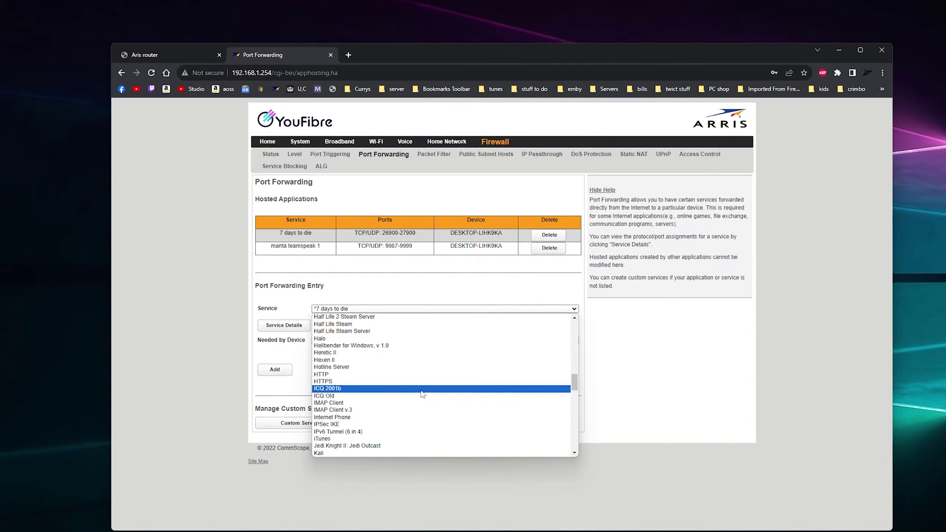
{"action": "scroll", "coordinate": [422, 394], "scroll_direction": "down", "scroll_amount": 3}
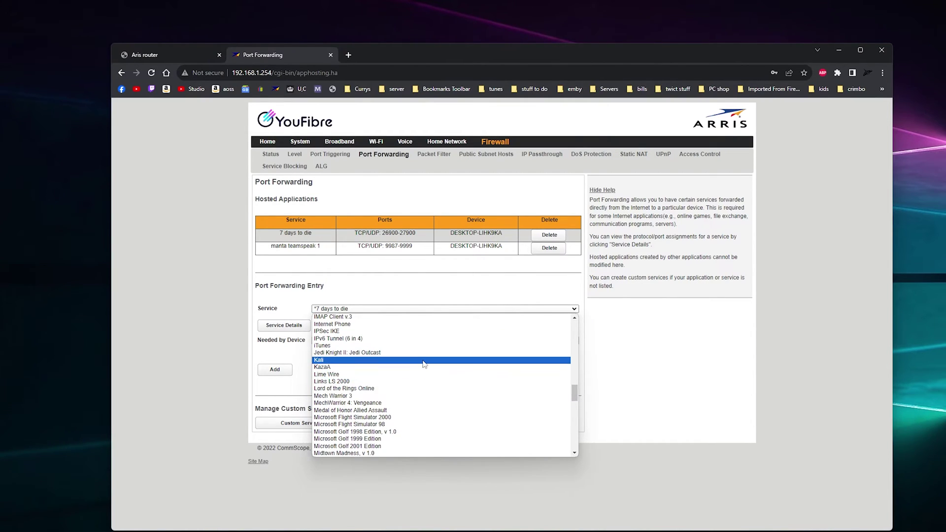
{"action": "scroll", "coordinate": [442, 407], "scroll_direction": "down", "scroll_amount": 5}
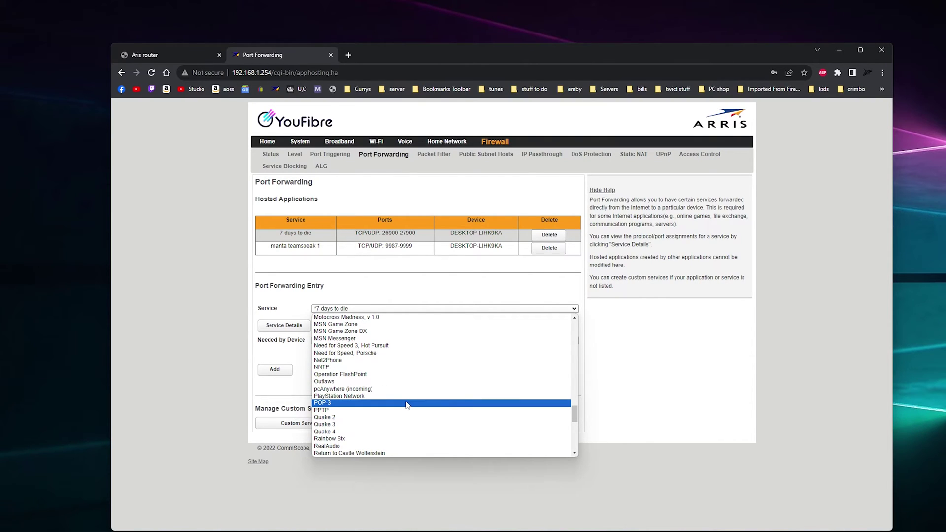
{"action": "scroll", "coordinate": [407, 405], "scroll_direction": "down", "scroll_amount": 5}
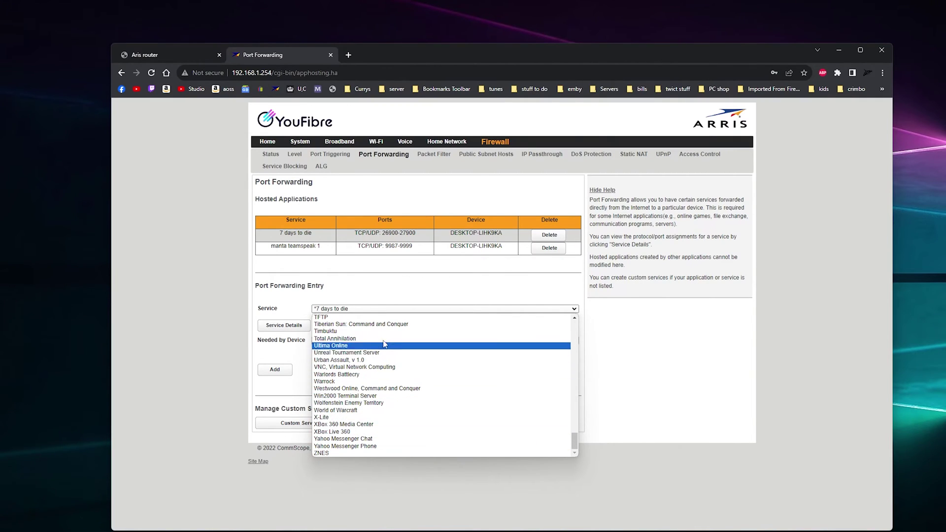
{"action": "left_click", "coordinate": [660, 362]}
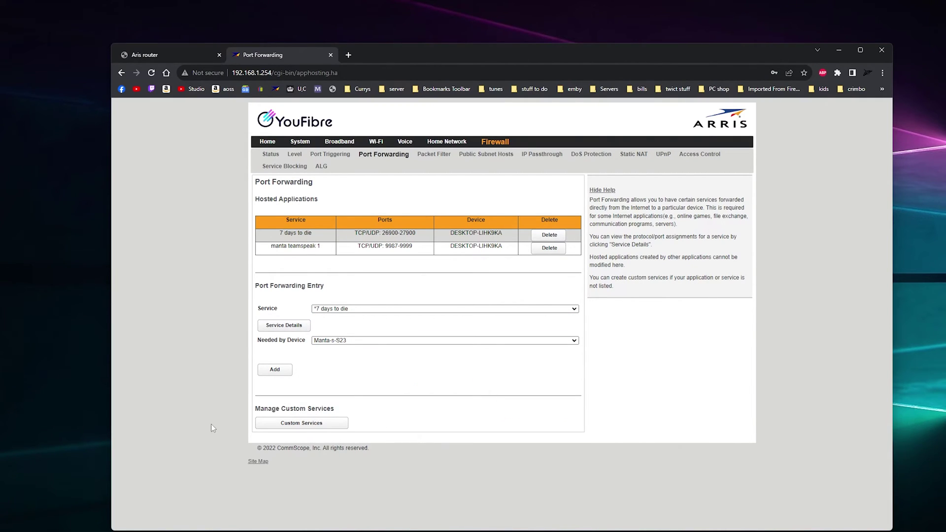
In Custom Services, name the new service 'test'.
{"action": "left_click", "coordinate": [321, 424]}
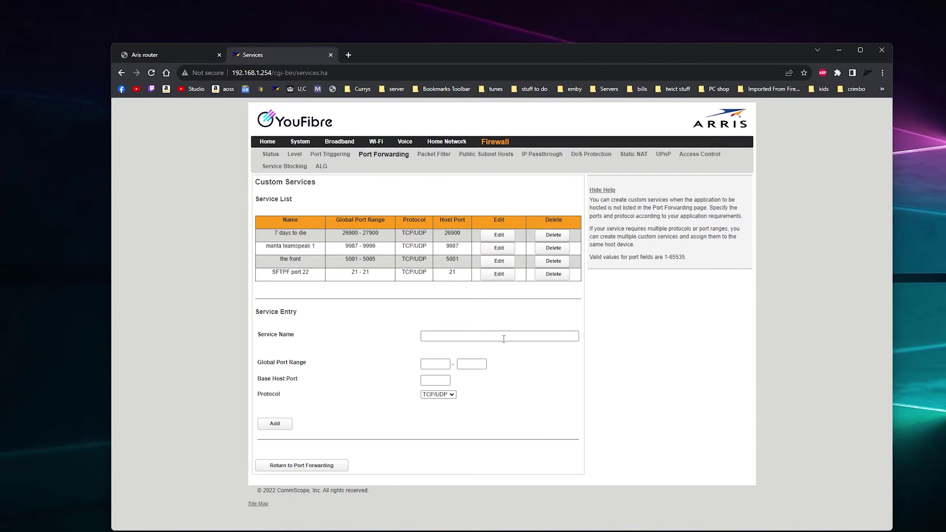
{"action": "left_click", "coordinate": [504, 336]}
{"action": "type", "text": "t"}
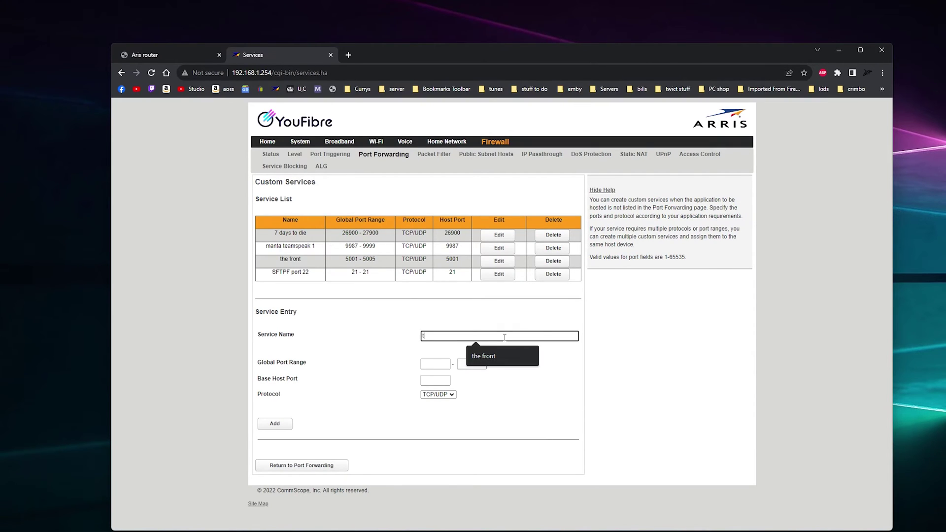
{"action": "type", "text": "est"}
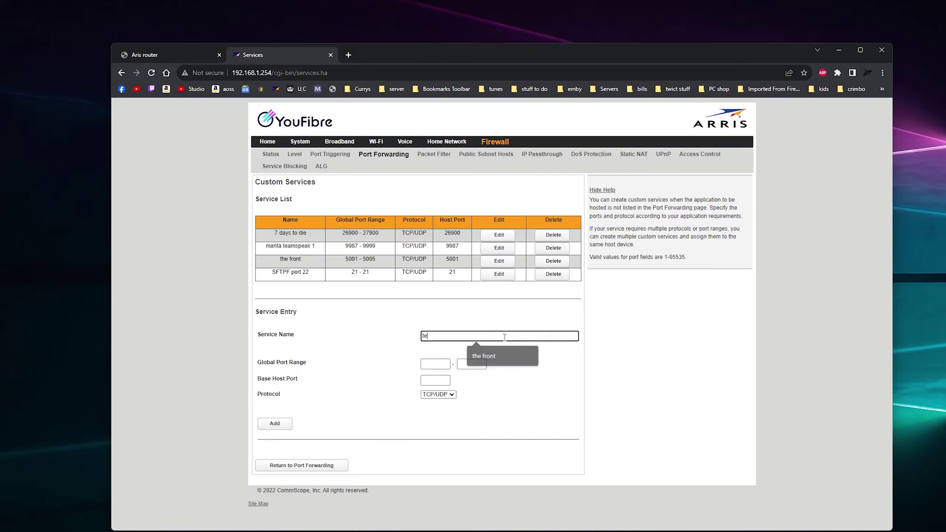
Set global port range 22–22, base host port 22, and keep protocol TCP/UDP.
{"action": "left_click", "coordinate": [441, 363]}
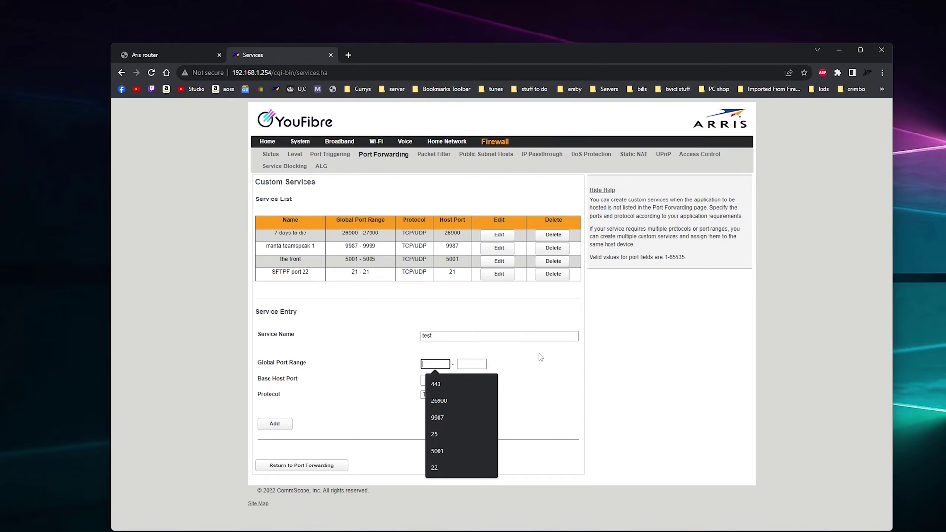
{"action": "left_click", "coordinate": [437, 467]}
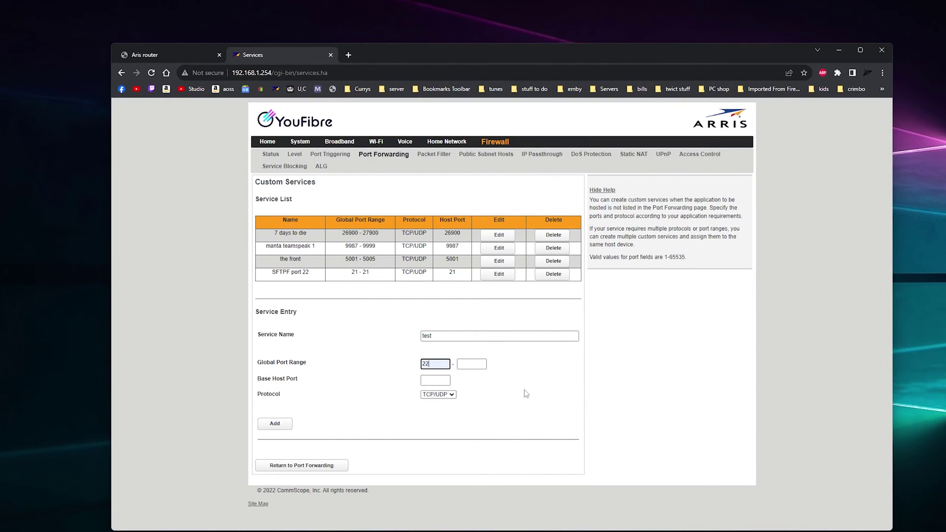
{"action": "left_click", "coordinate": [477, 364]}
{"action": "type", "text": "22"}
{"action": "left_click", "coordinate": [438, 381]}
{"action": "type", "text": "22"}
{"action": "left_click", "coordinate": [451, 396]}
{"action": "left_click", "coordinate": [452, 403]}
Return to Port Forwarding and review the Service dropdown entries without changing them.
{"action": "left_click", "coordinate": [325, 466]}
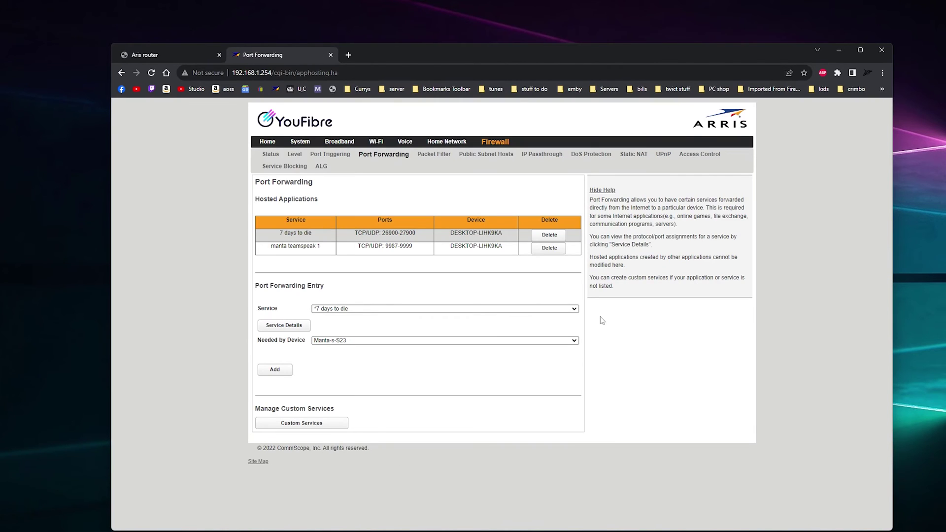
{"action": "left_click", "coordinate": [443, 309]}
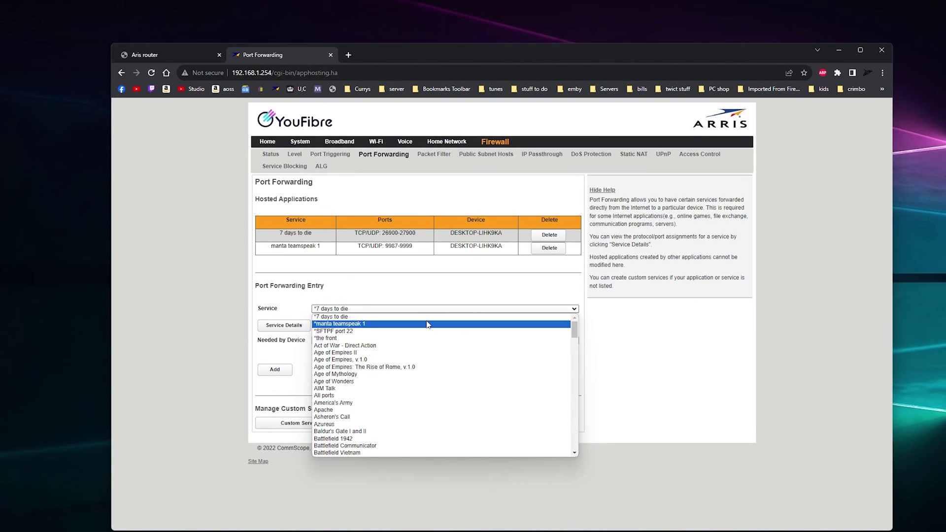
{"action": "left_click", "coordinate": [550, 309]}
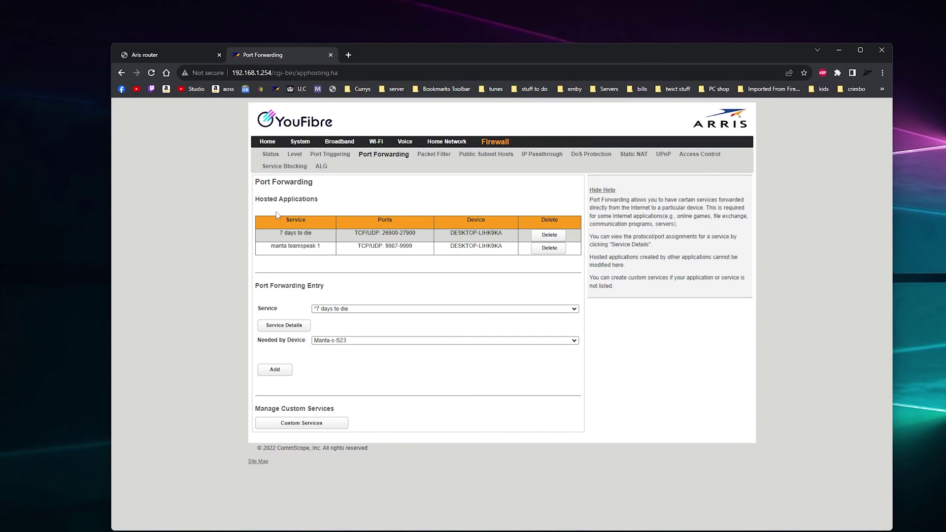